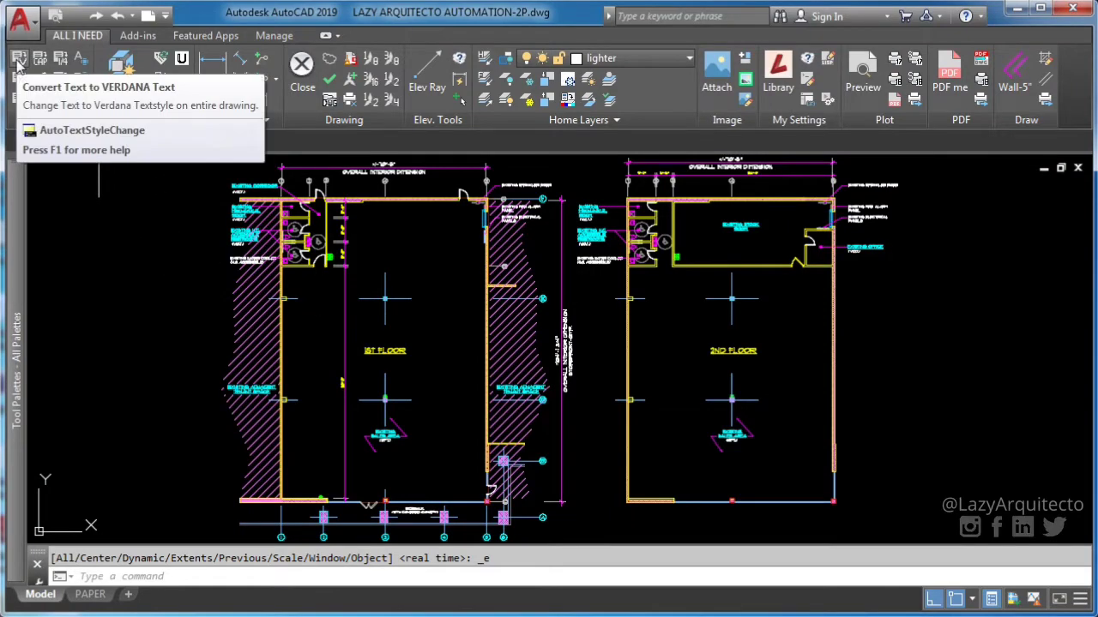
Convert all drawing text to Verdana, then back to ARCHSTYLE, using the Annotation panel buttons.
click(17, 62)
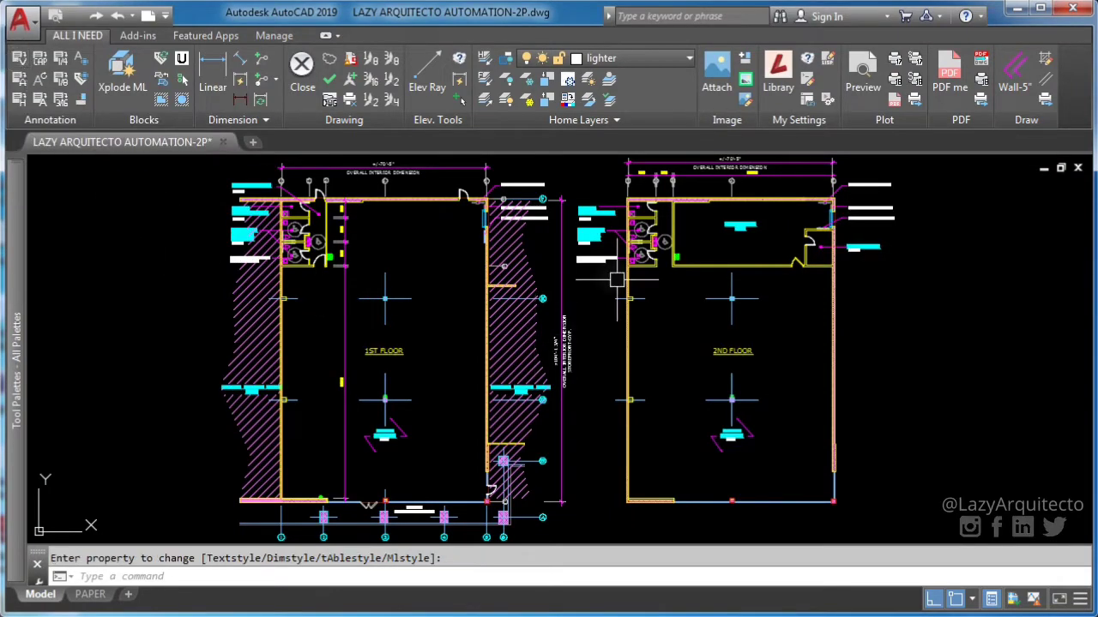
click(20, 78)
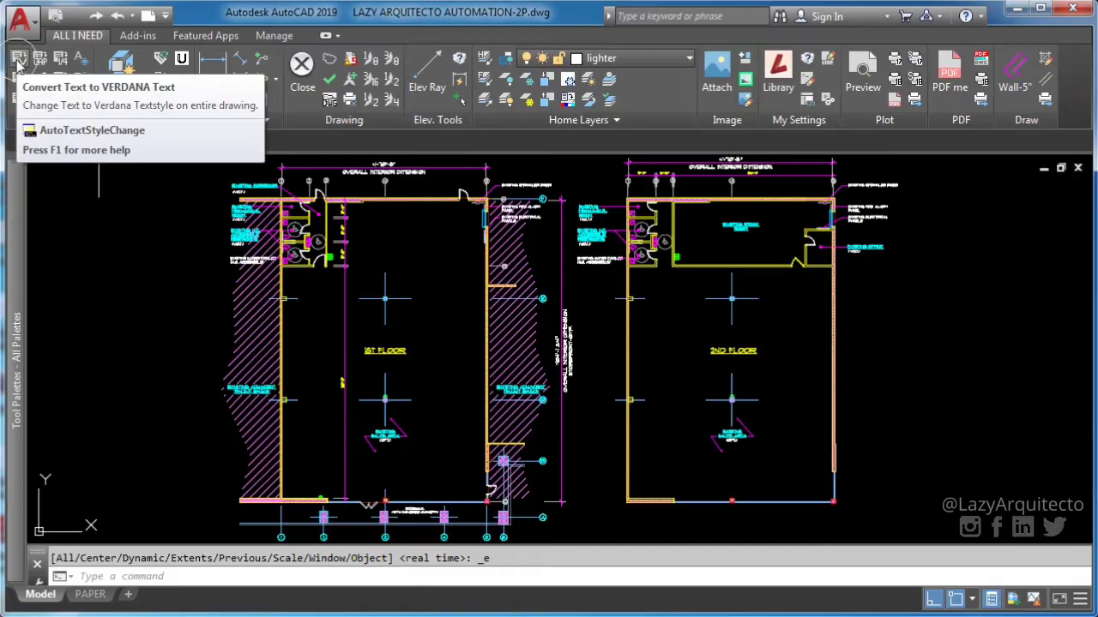
Restyle the text to Verdana and back to ARCHSTYLE, then rerun the command to reach the Text Style dialog.
click(17, 66)
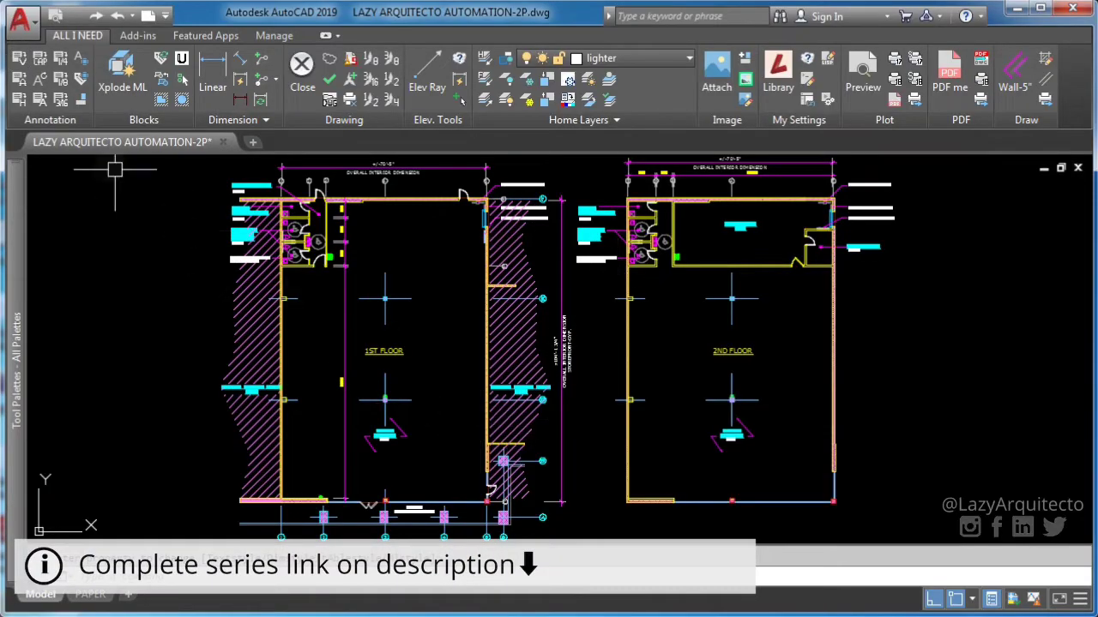
click(20, 78)
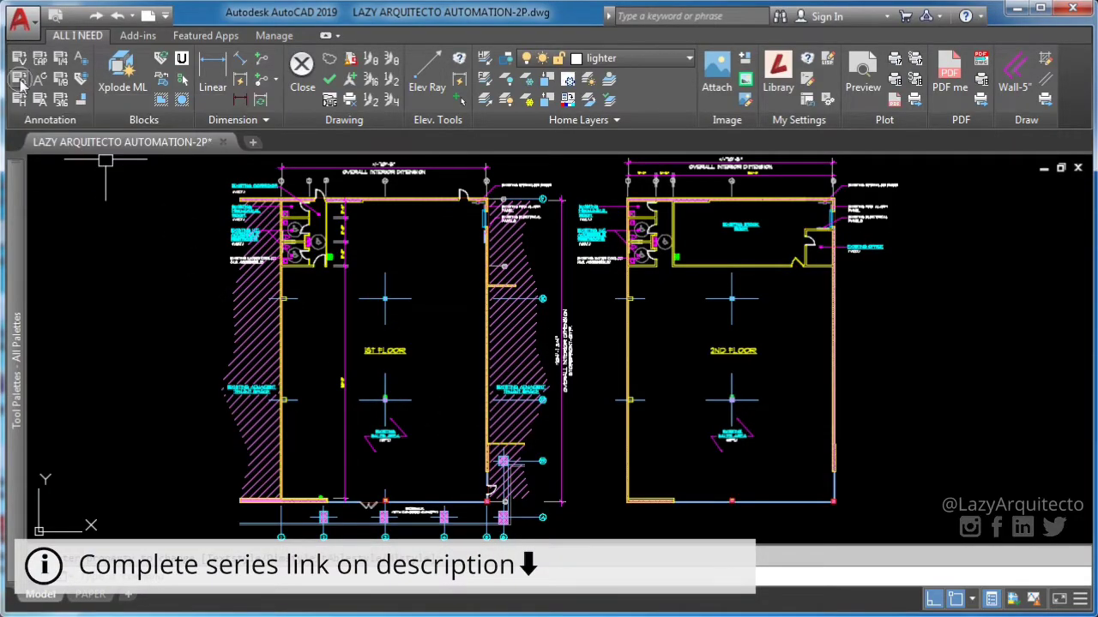
click(18, 100)
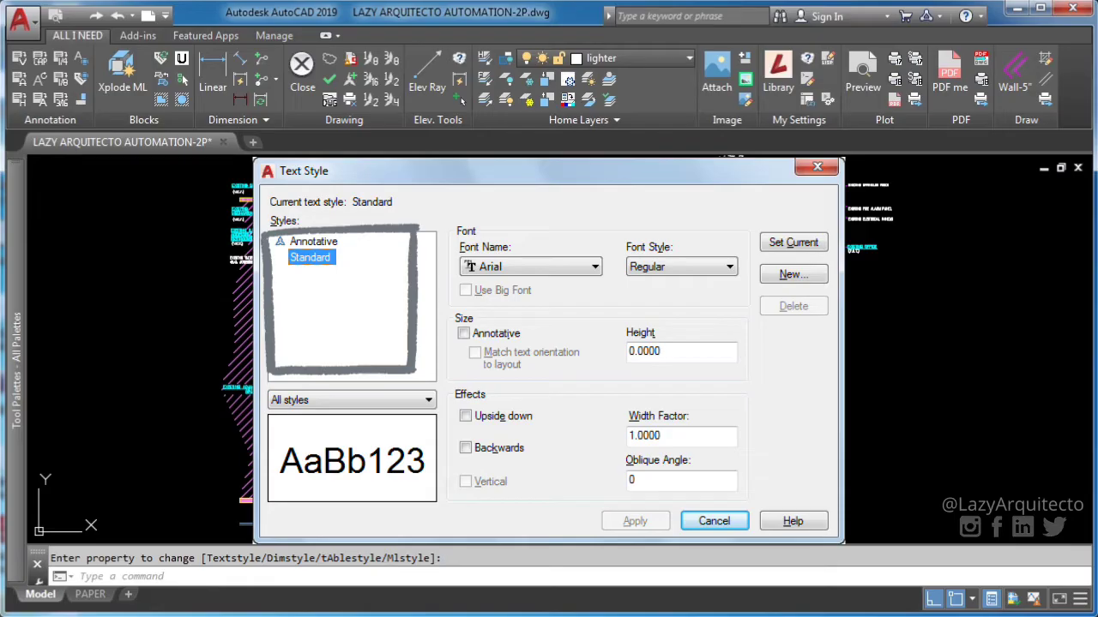
Cancel the pending property-change command to return to the 1ST FLOOR plan.
key(Escape)
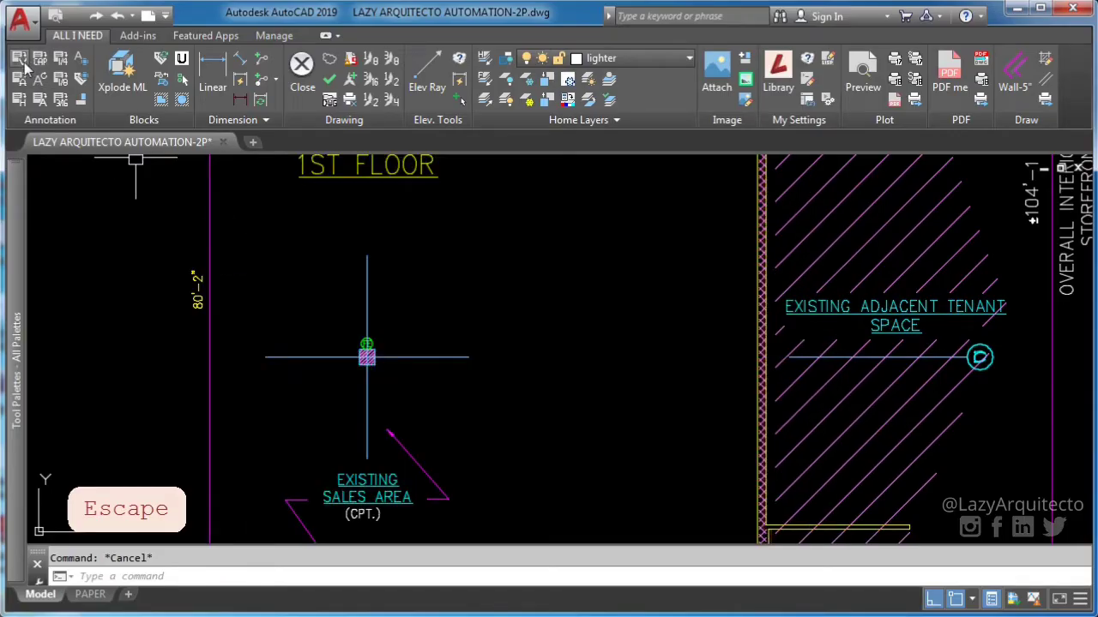
Restyle all drawing text to Verdana and cancel the command afterwards.
click(19, 68)
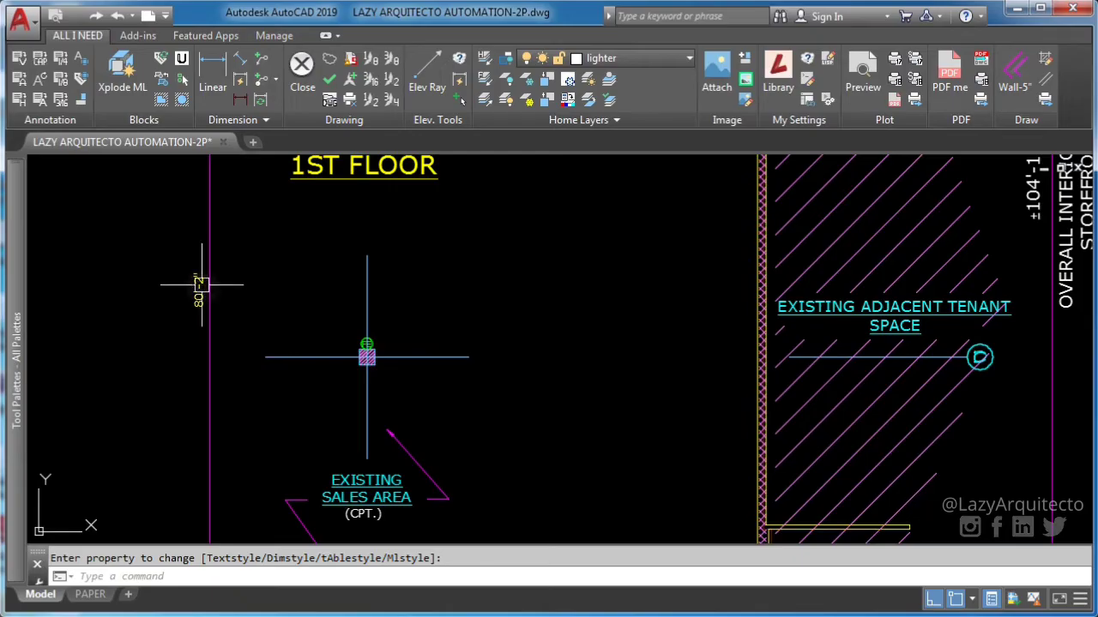
scroll(247, 403, down, 6)
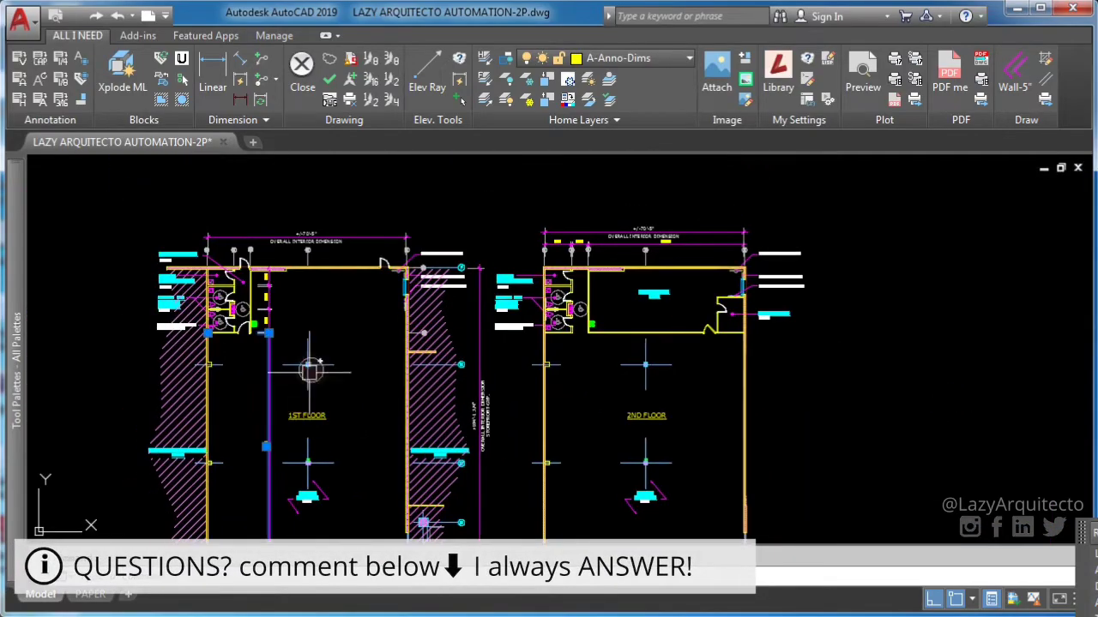
key(Escape)
key(Escape)
scroll(388, 244, up, 8)
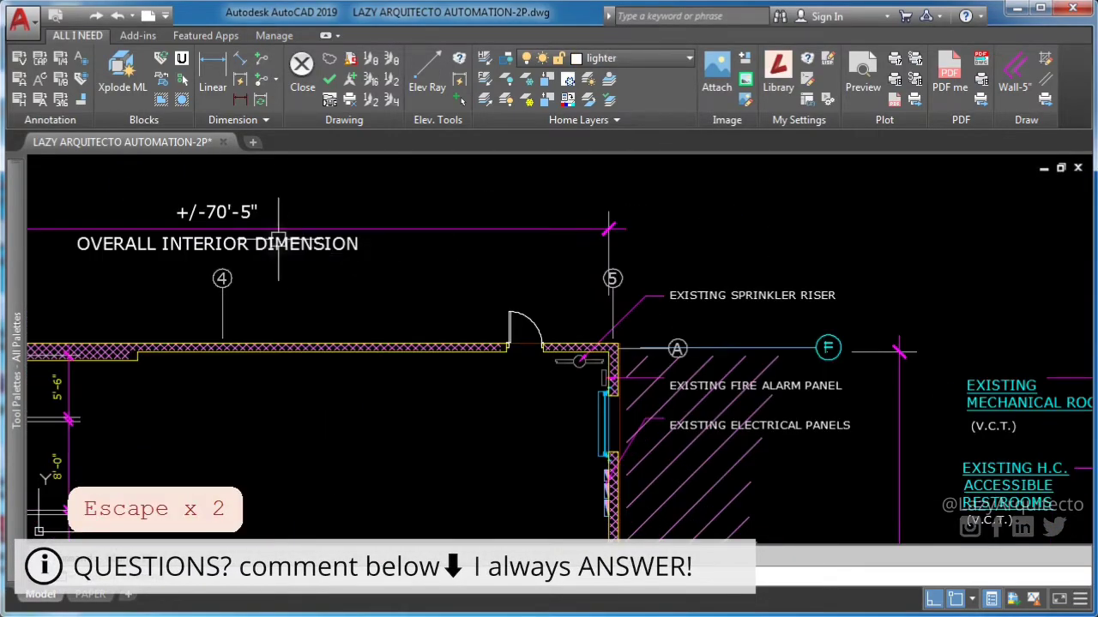
key(Escape)
Restore the text to ARCHSTYLE and bring both floor plans back into view.
click(24, 88)
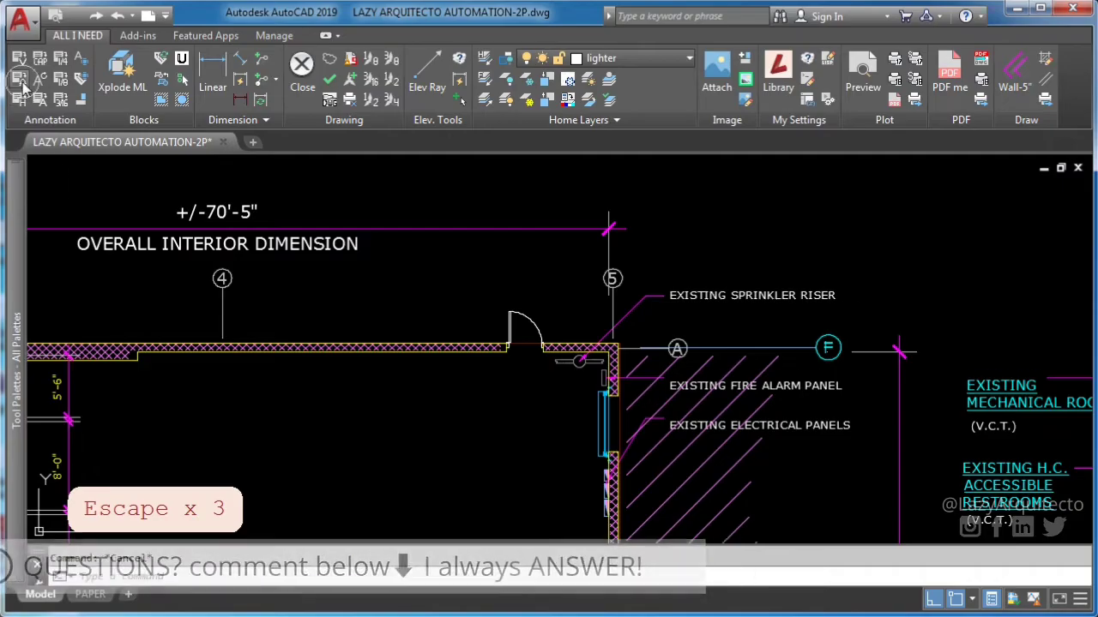
key(Escape)
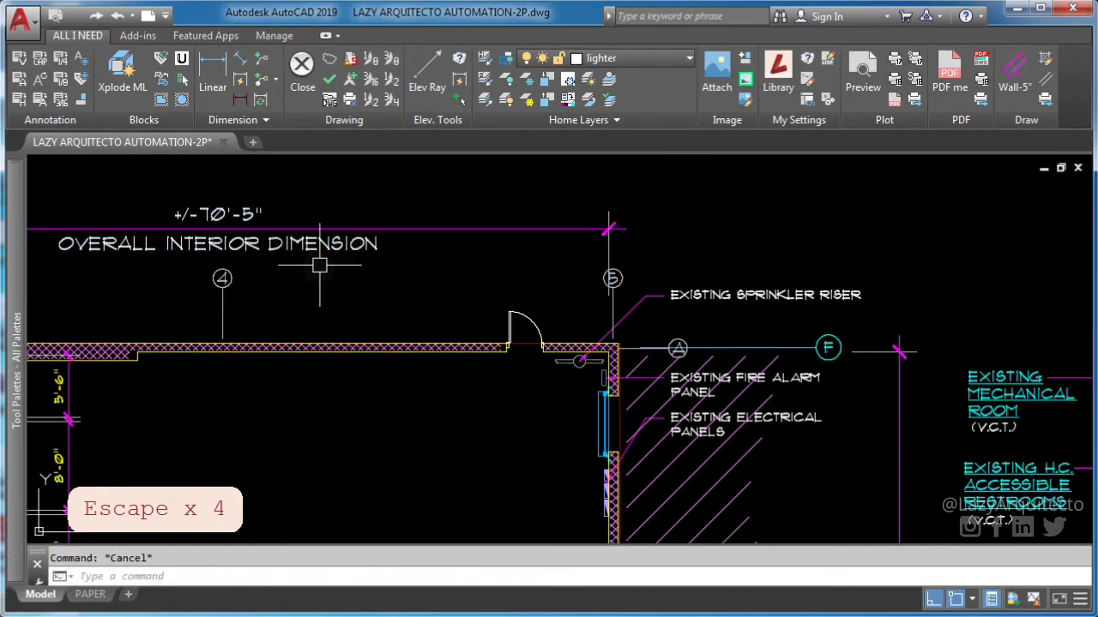
scroll(617, 295, up, 6)
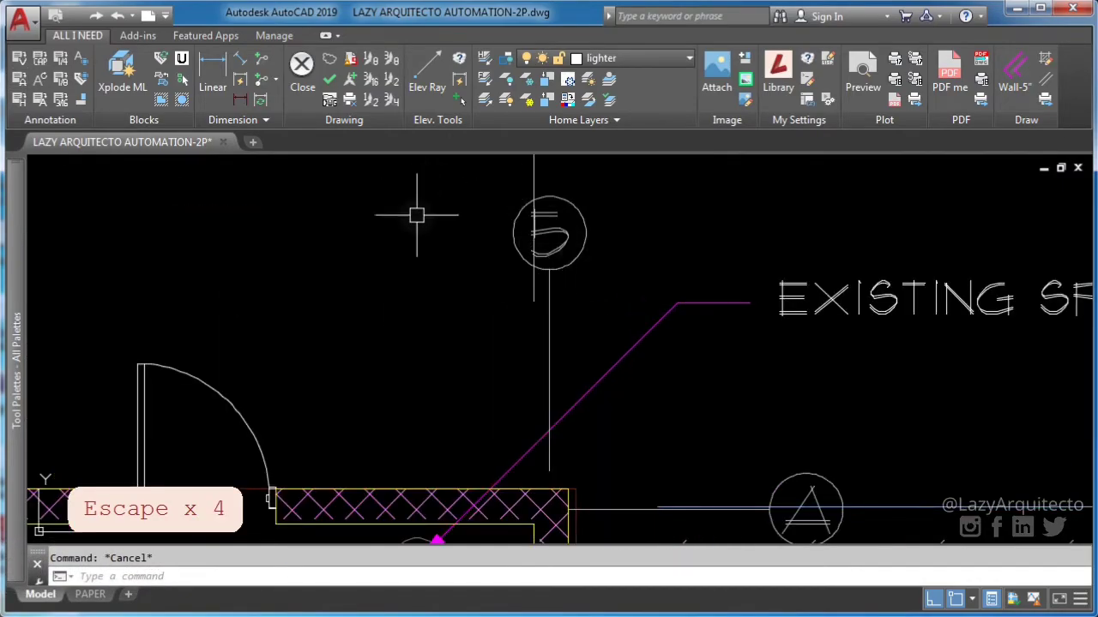
scroll(417, 215, down, 6)
mouse_move(571, 267)
middle_down()
mouse_move(618, 295)
mouse_move(429, 294)
middle_up()
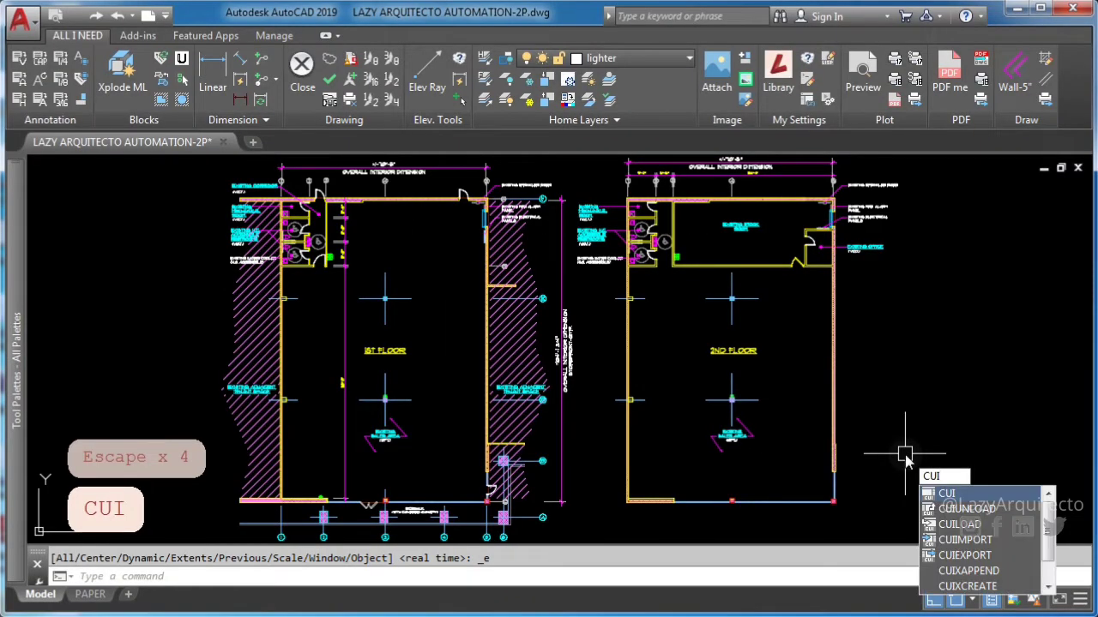
In the CUI, search for TEXT and duplicate the Text, Edit... command.
key(Return)
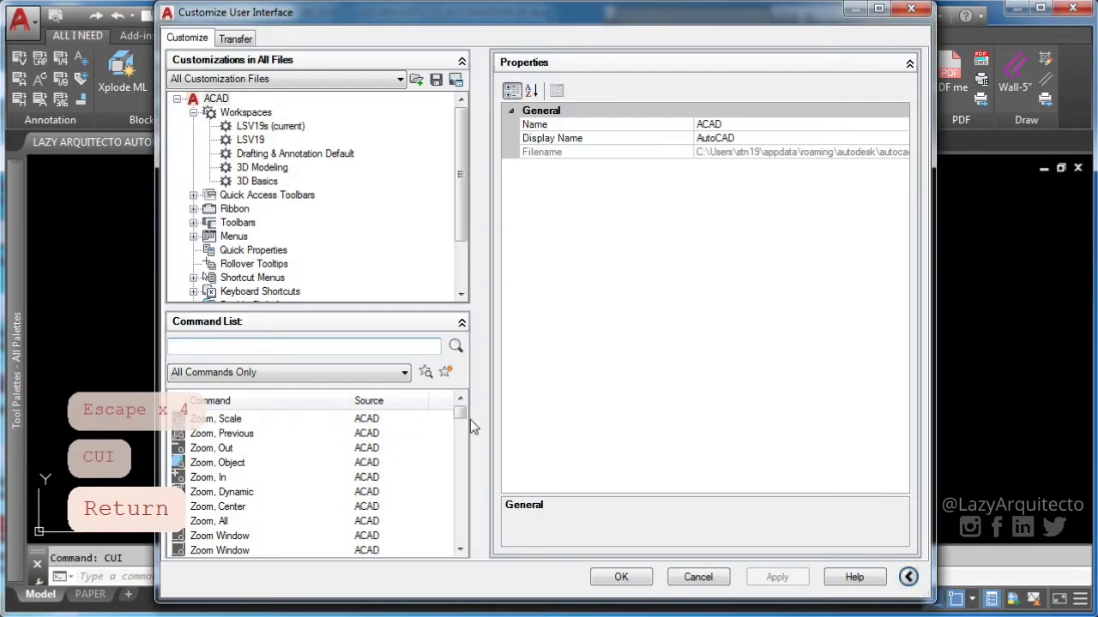
text(TEXT)
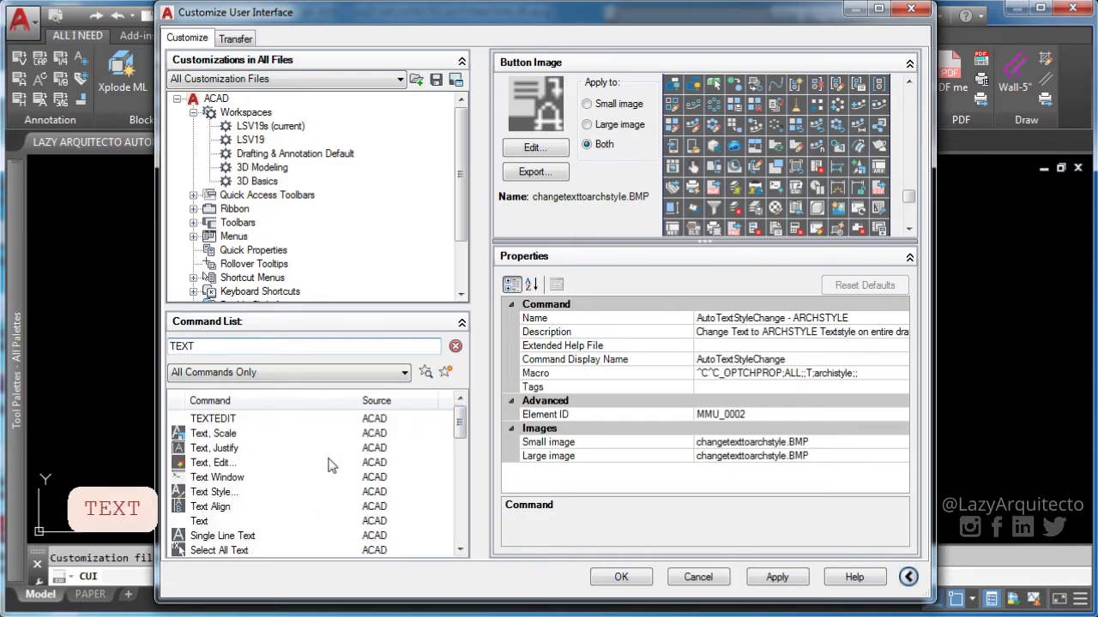
click(210, 463)
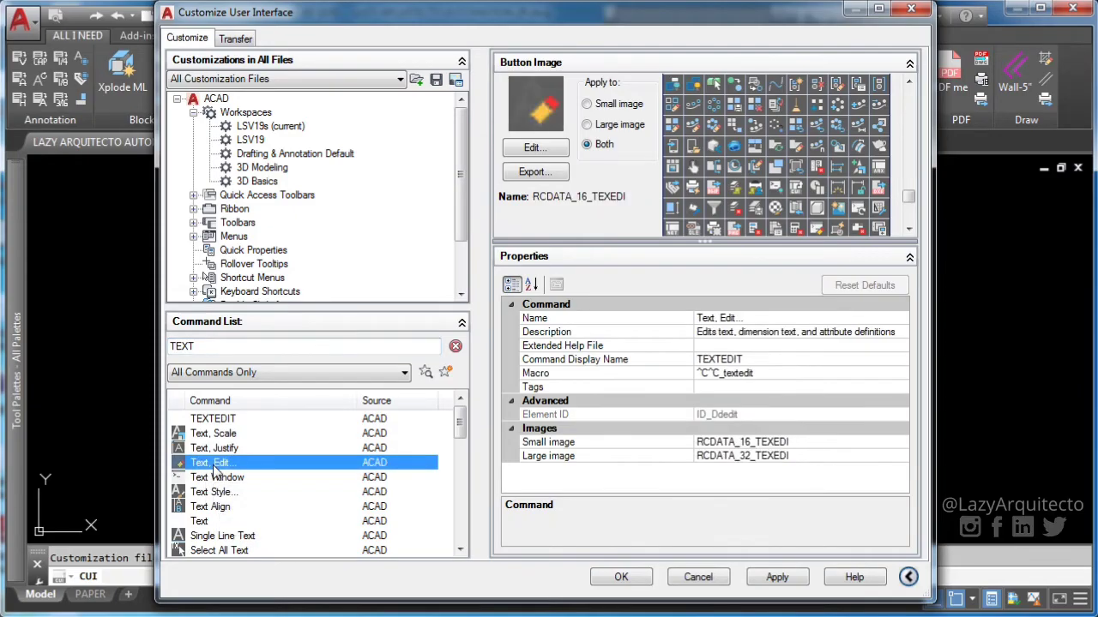
right_click(215, 465)
click(264, 546)
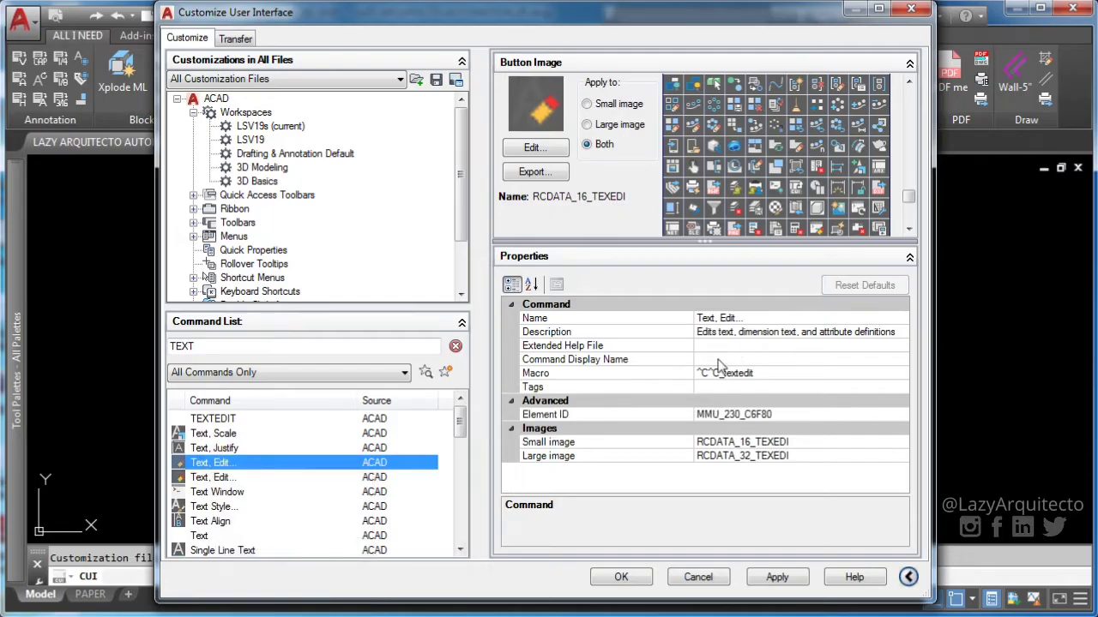
Rename the duplicate to AUTOTEXTSTYLECHANGE and open its macro for editing.
click(534, 318)
click(718, 318)
text(AU)
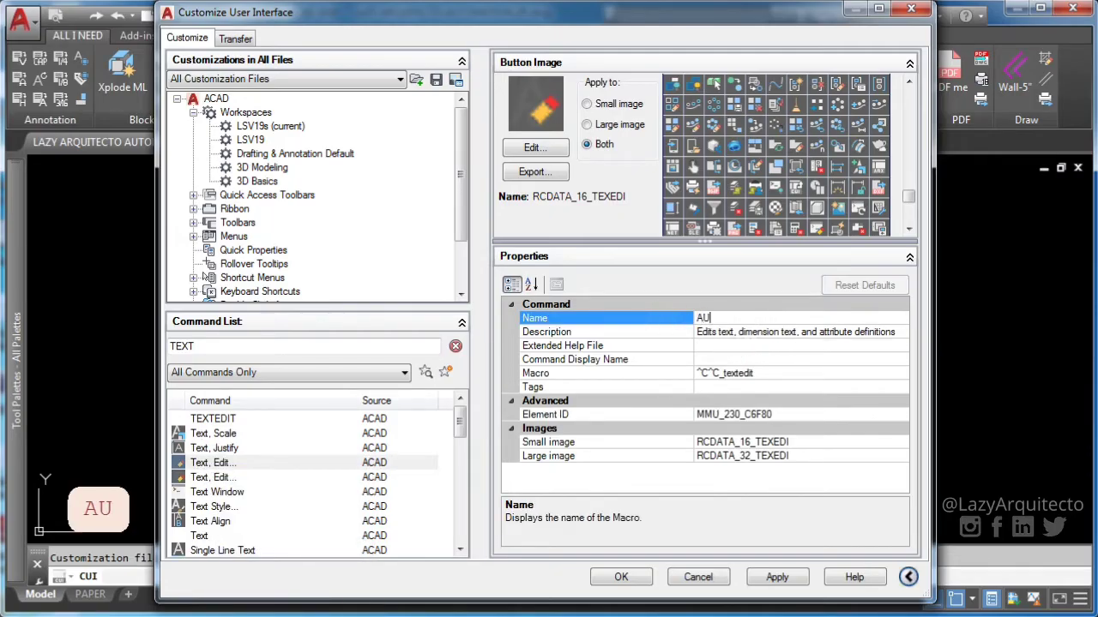
text(TOTEXTST)
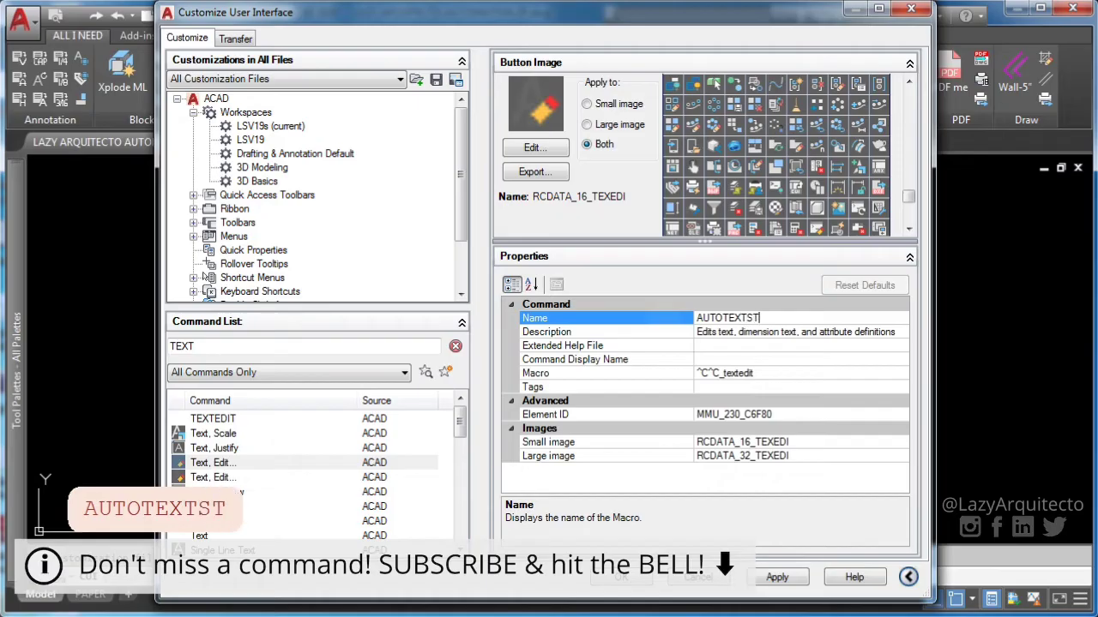
text(YLECHANGE)
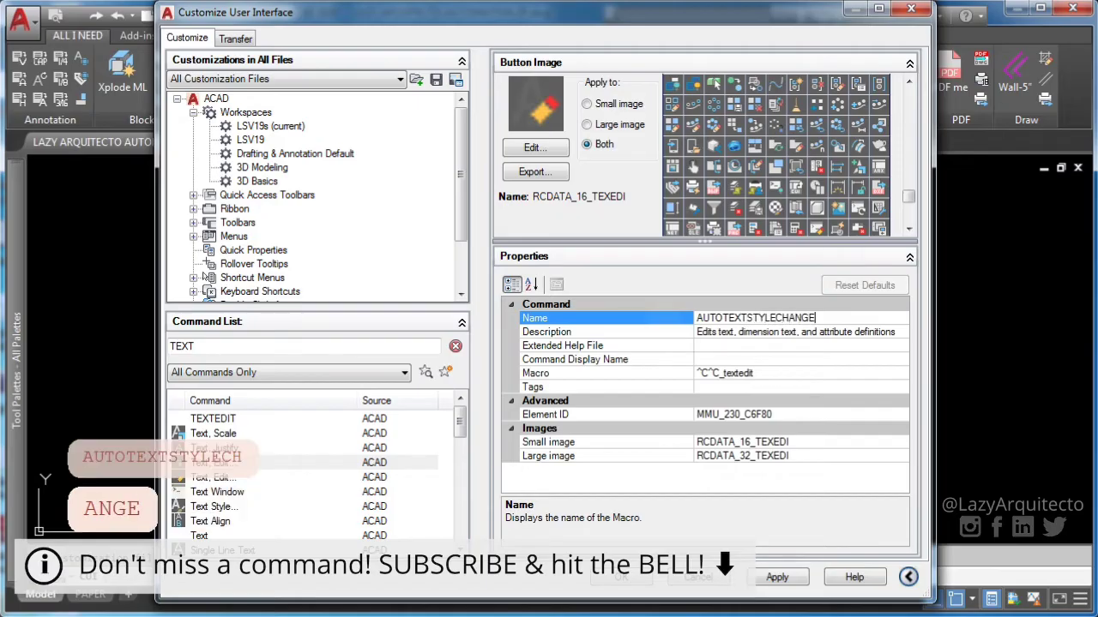
click(737, 373)
Replace the ^C^C_textedit macro with ^C^C_OPTCHPROP;ALL;;T;verdana;; and confirm it.
click(901, 375)
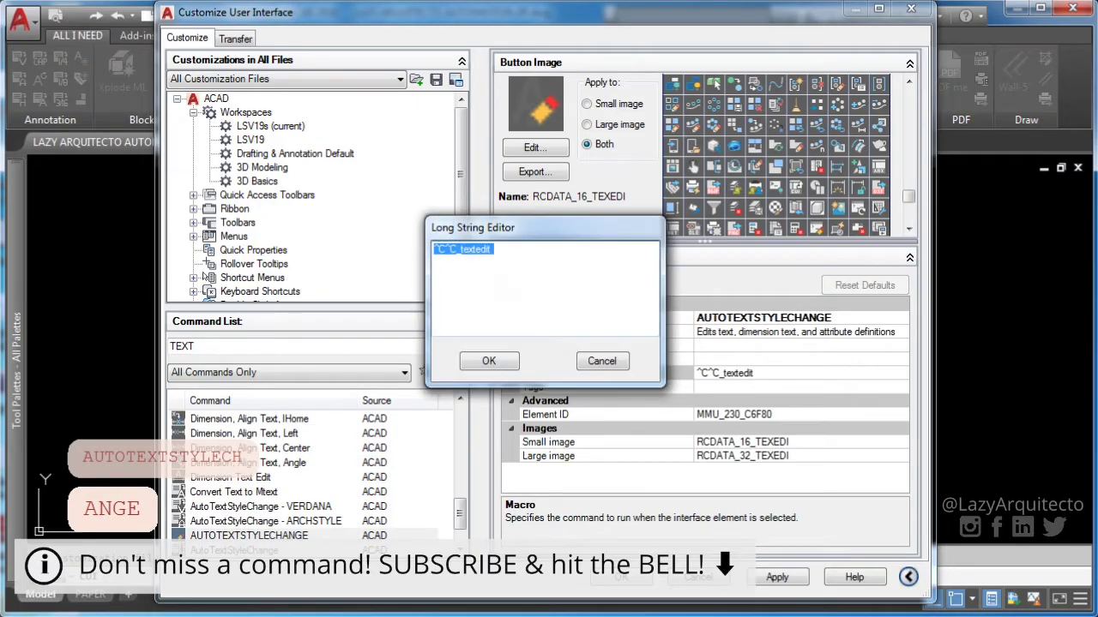
right_click(442, 250)
click(465, 329)
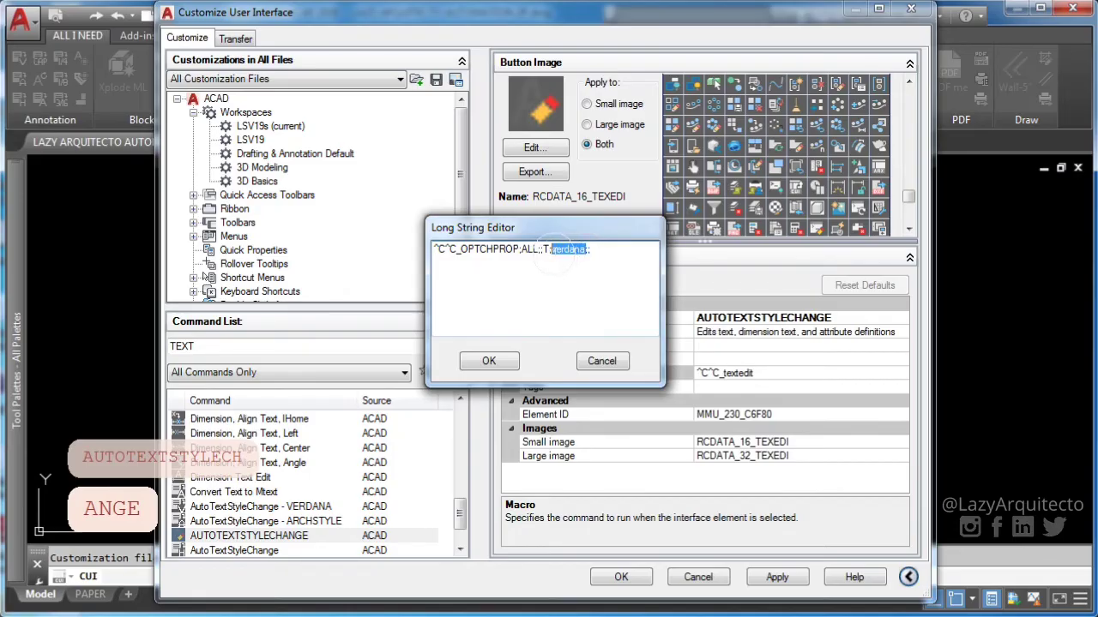
click(531, 276)
drag(568, 250, 556, 251)
click(532, 277)
click(587, 248)
click(514, 363)
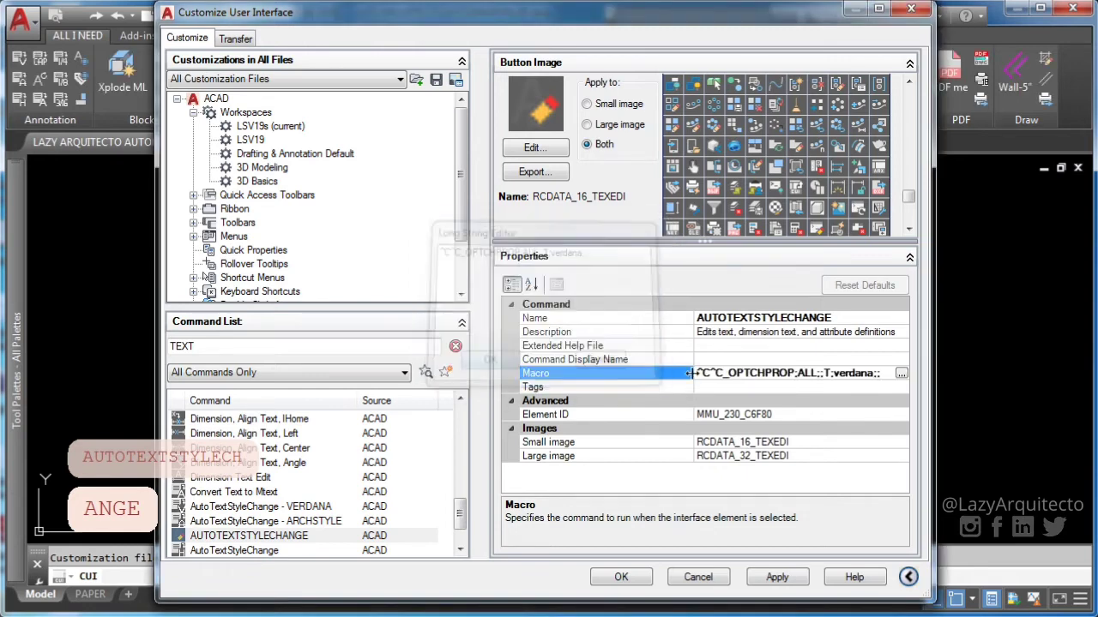
Apply the macro, then draw a white V button icon on a grid and save it as VERDANA.
click(777, 578)
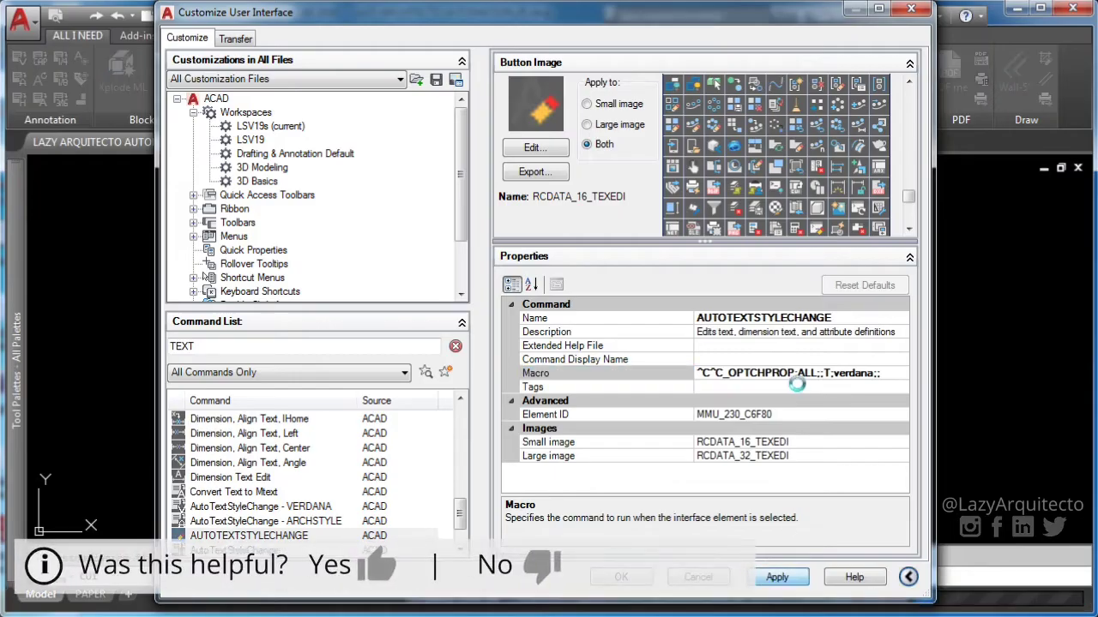
click(531, 148)
click(638, 336)
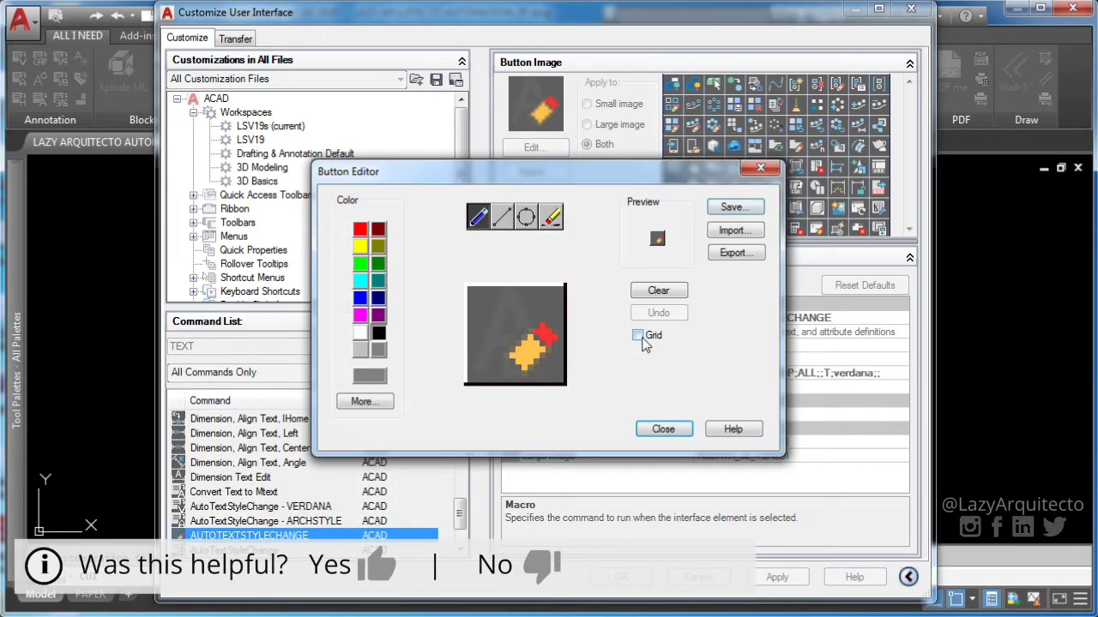
click(360, 333)
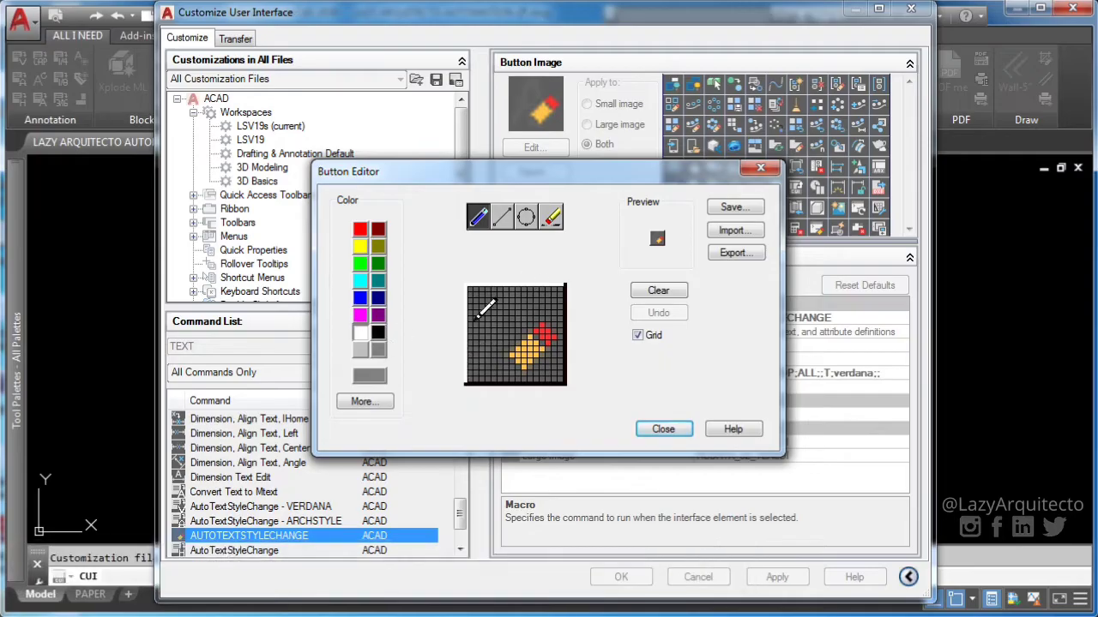
mouse_move(470, 287)
mouse_down()
mouse_move(489, 337)
mouse_move(512, 293)
mouse_move(501, 342)
mouse_move(481, 311)
mouse_move(531, 290)
mouse_up()
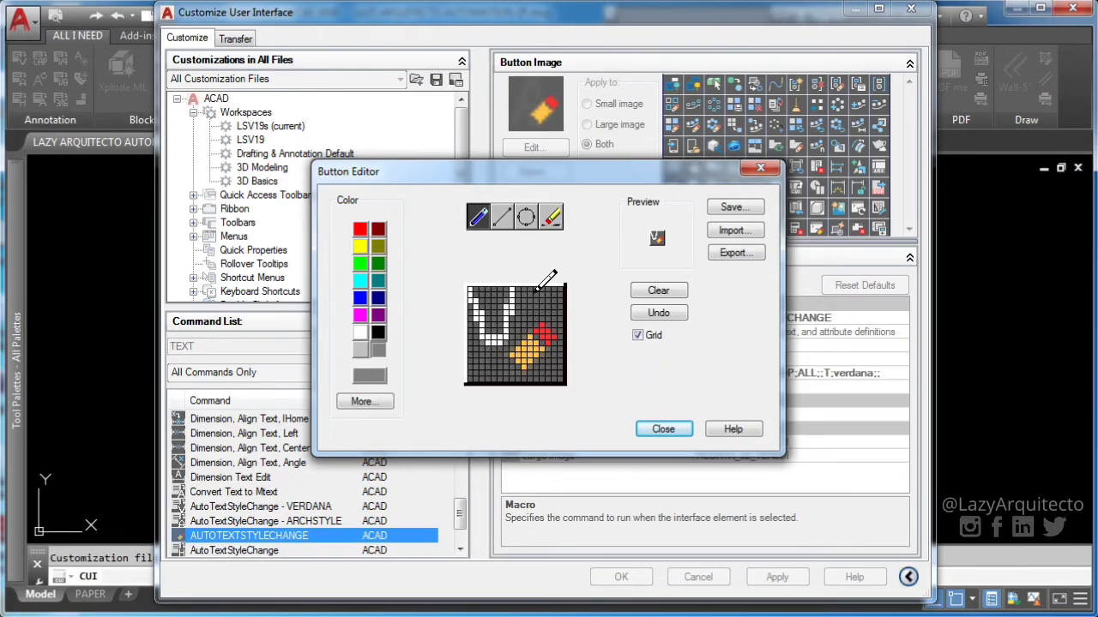
click(736, 209)
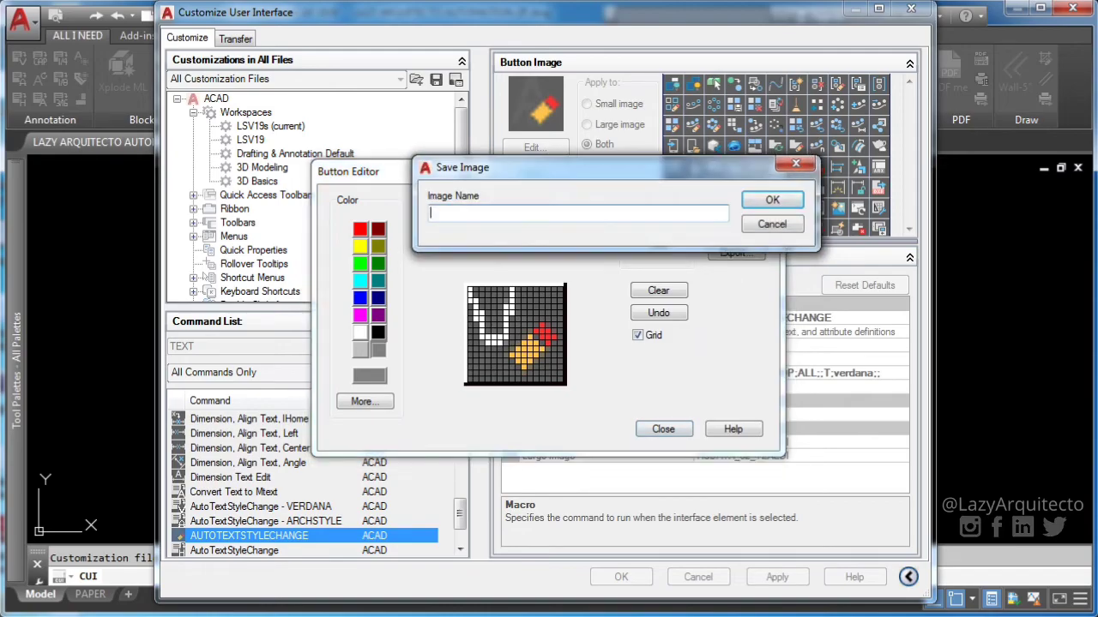
text(VERDANA)
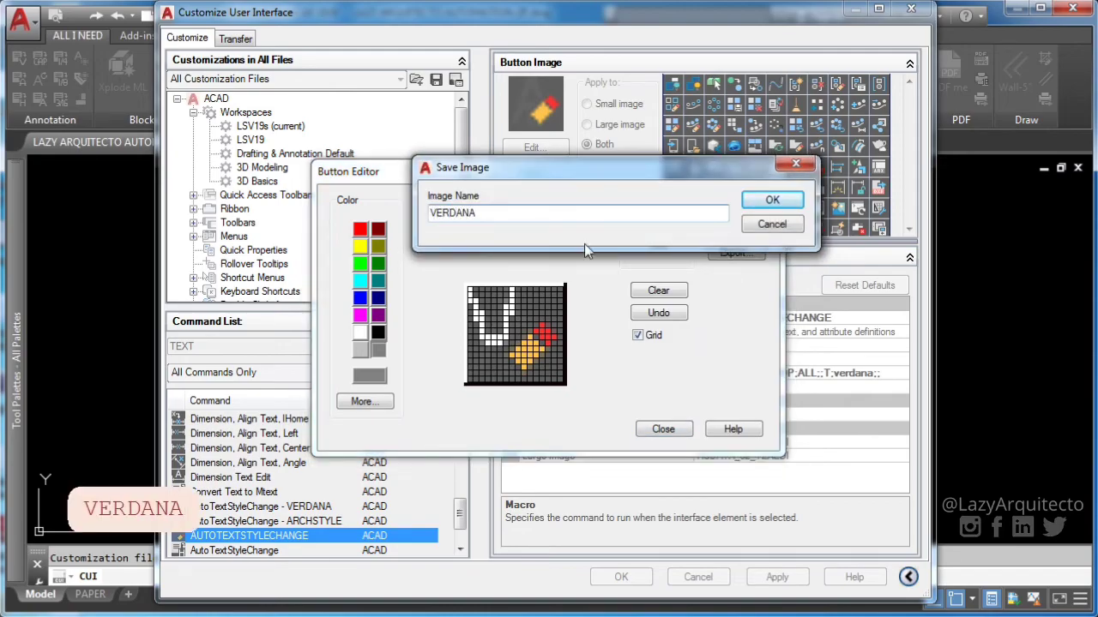
click(771, 200)
click(663, 430)
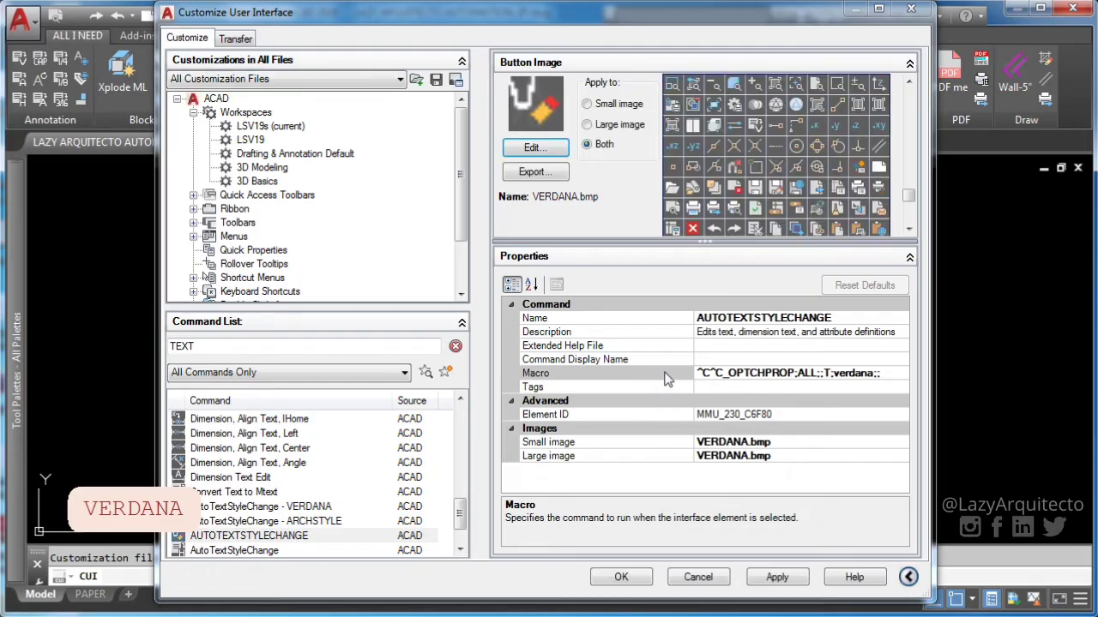
Apply the icon and add AUTOTEXTSTYLECHANGE to the Quick Access Toolbar.
click(777, 576)
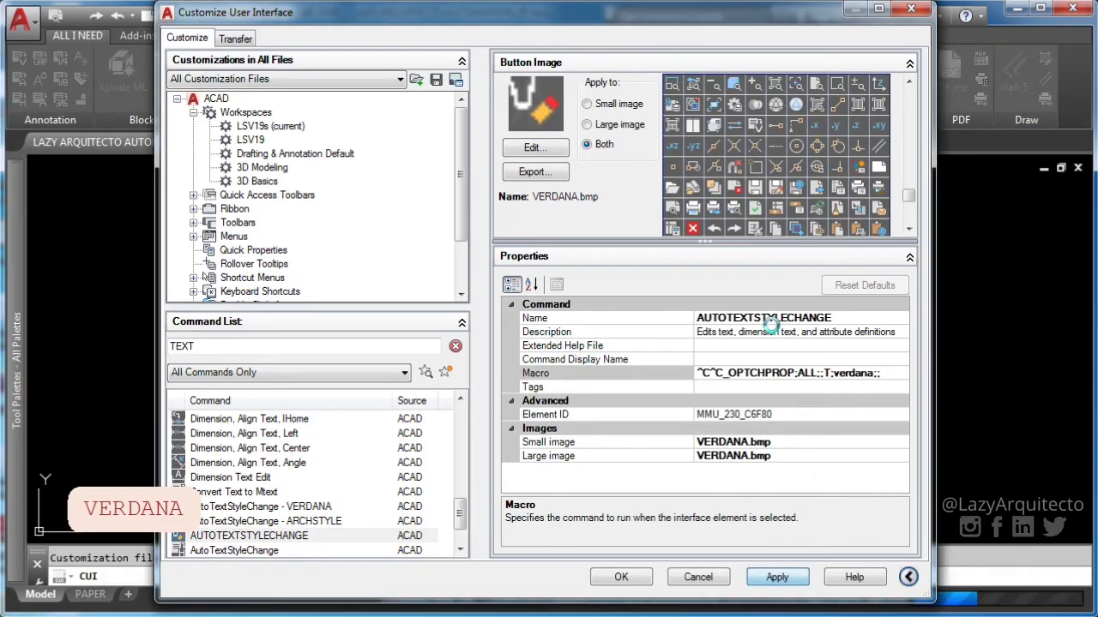
click(255, 538)
drag(261, 540, 75, 15)
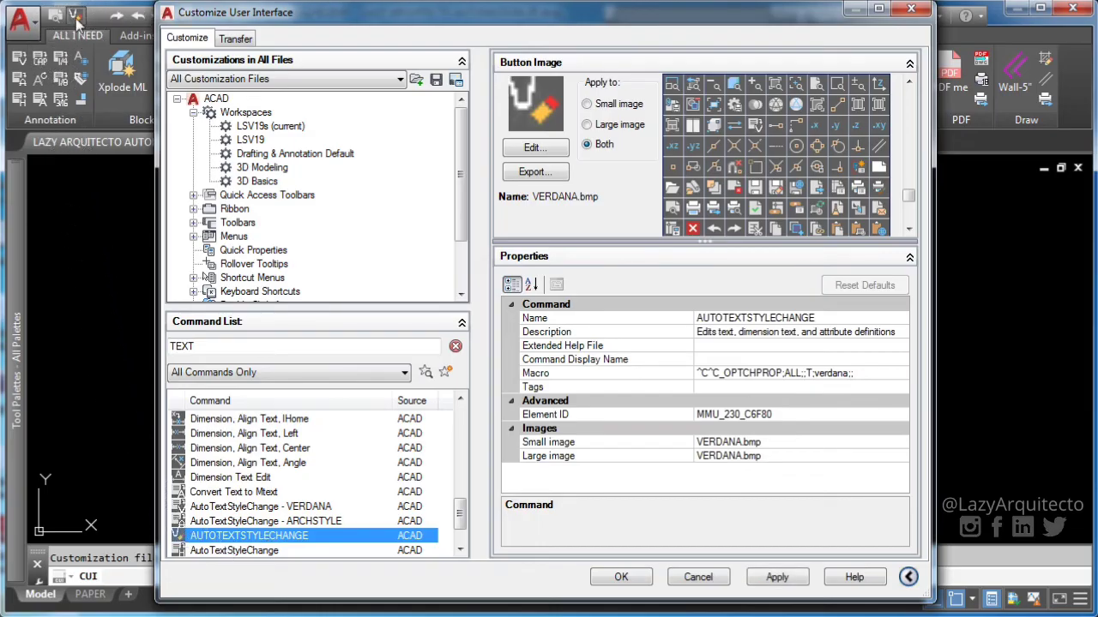
click(777, 577)
Close the CUI with OK and check the 1ST FLOOR text's current style.
click(621, 577)
scroll(387, 366, up, 7)
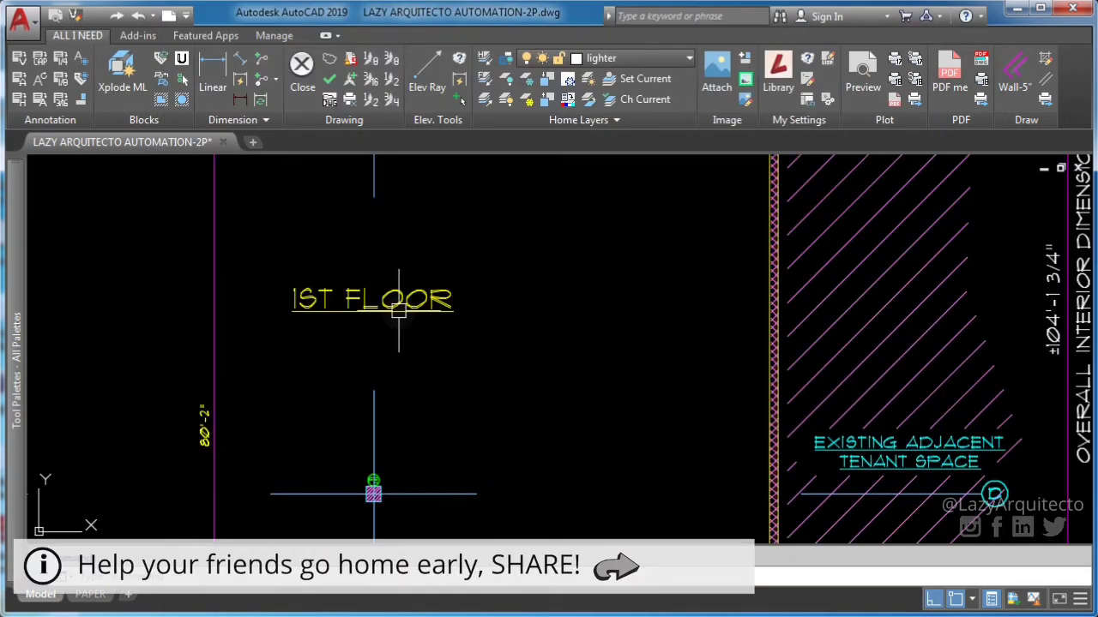
click(368, 298)
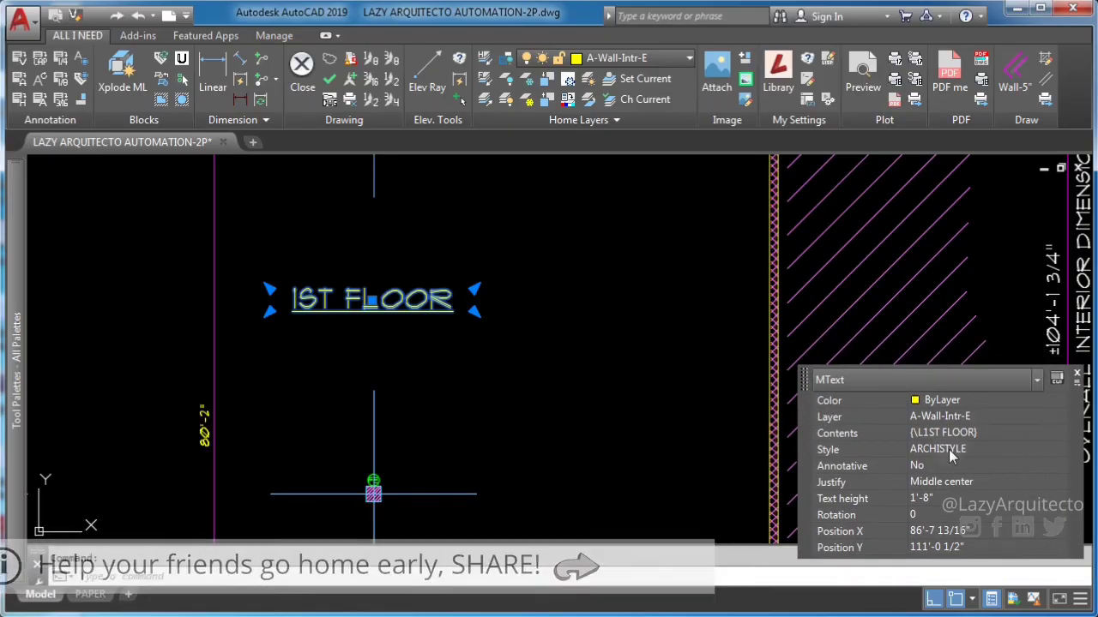
scroll(612, 296, down, 5)
scroll(613, 296, up, 5)
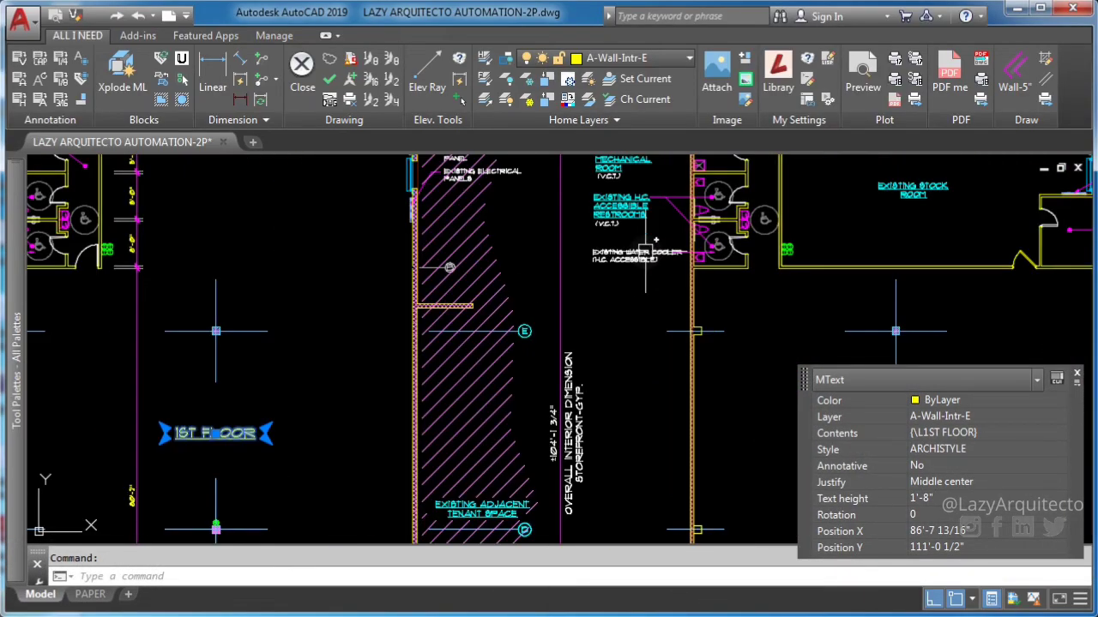
key(Escape)
scroll(514, 266, down, 3)
key(Escape)
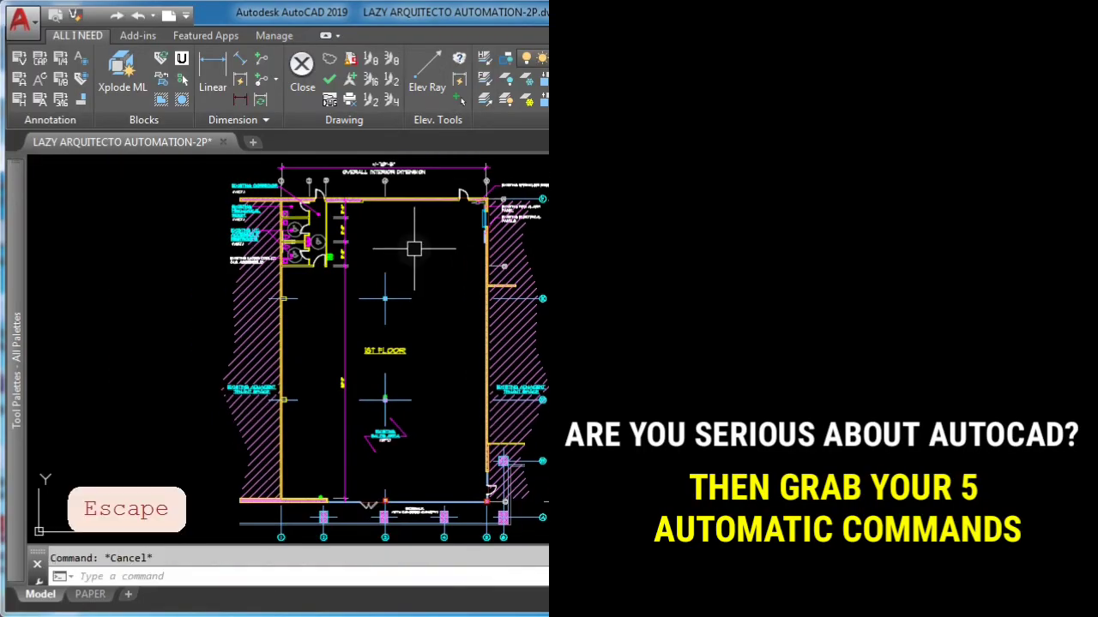
Run the AUTOTEXTSTYLECHANGE button and confirm the 1ST FLOOR text is now Verdana.
click(76, 16)
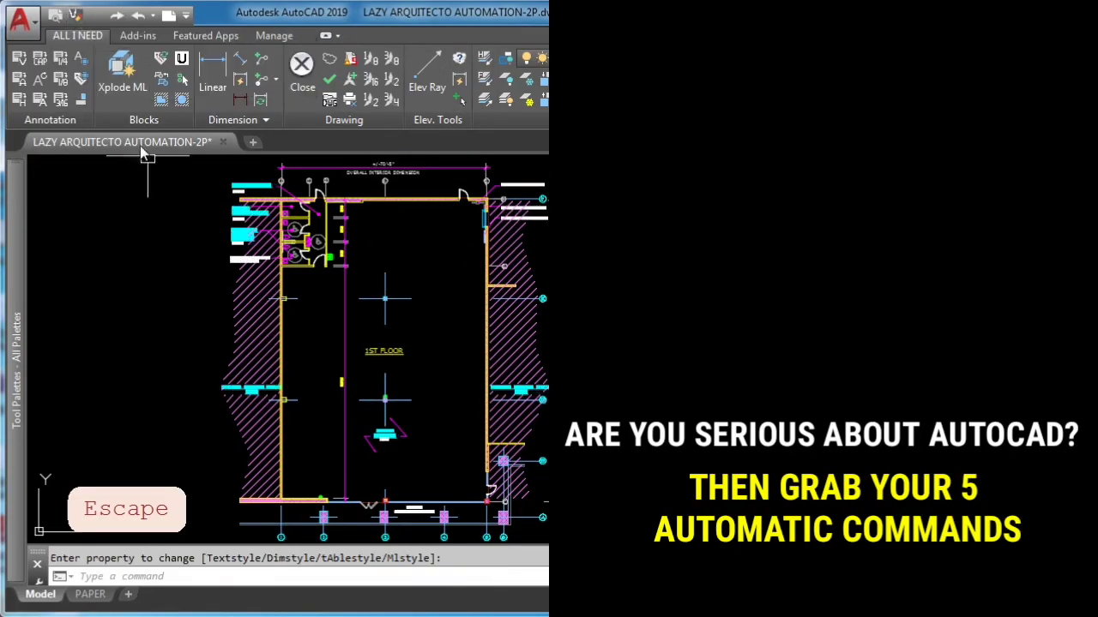
scroll(392, 361, up, 3)
scroll(391, 361, up, 2)
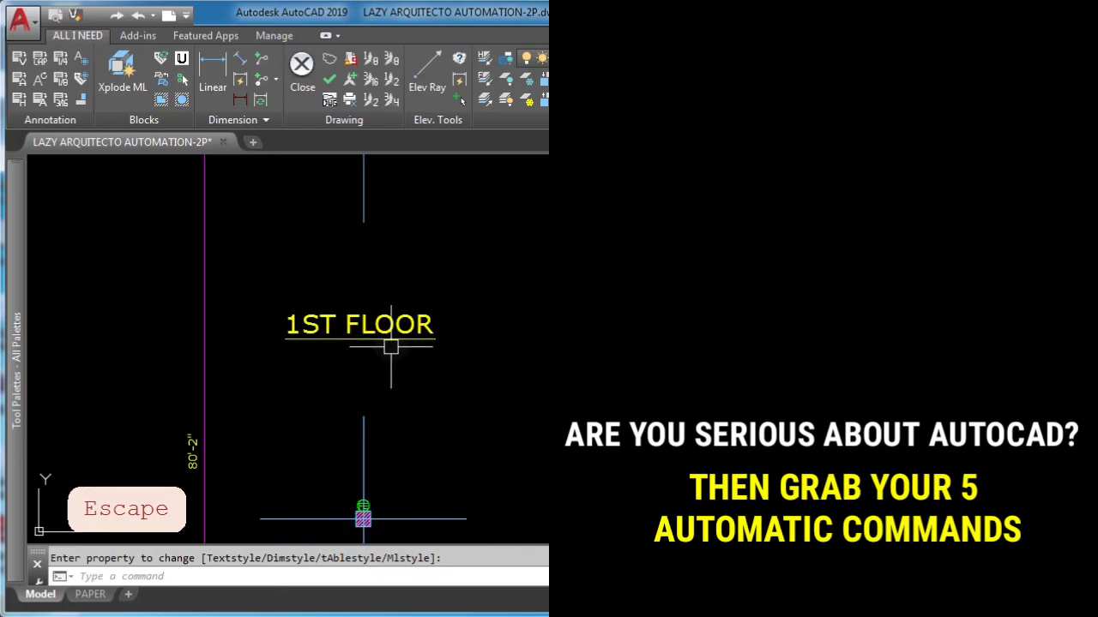
click(362, 324)
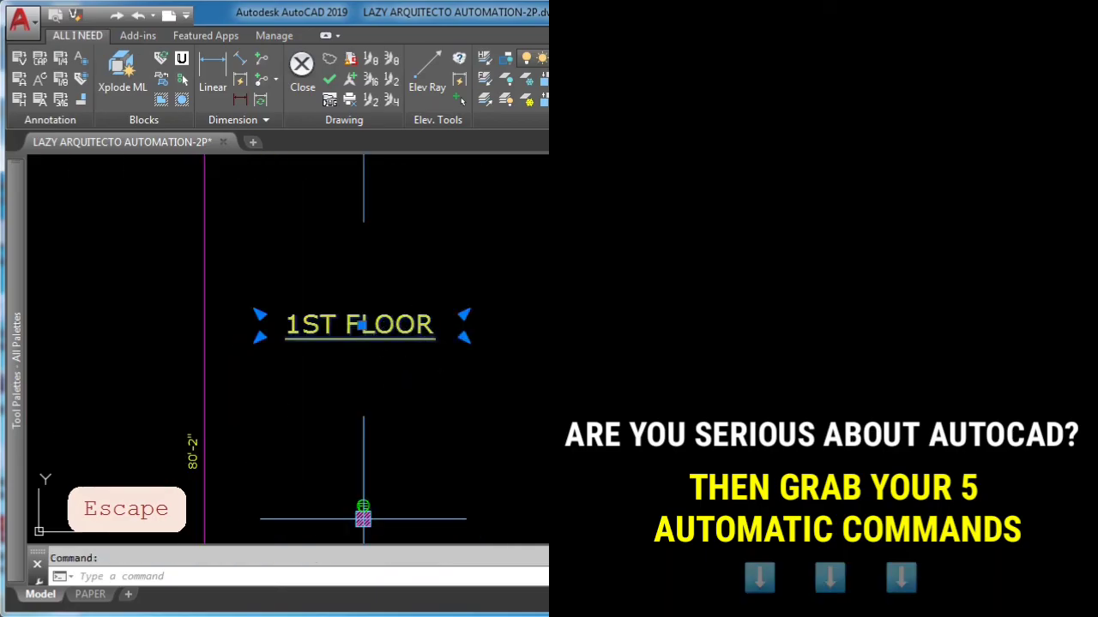